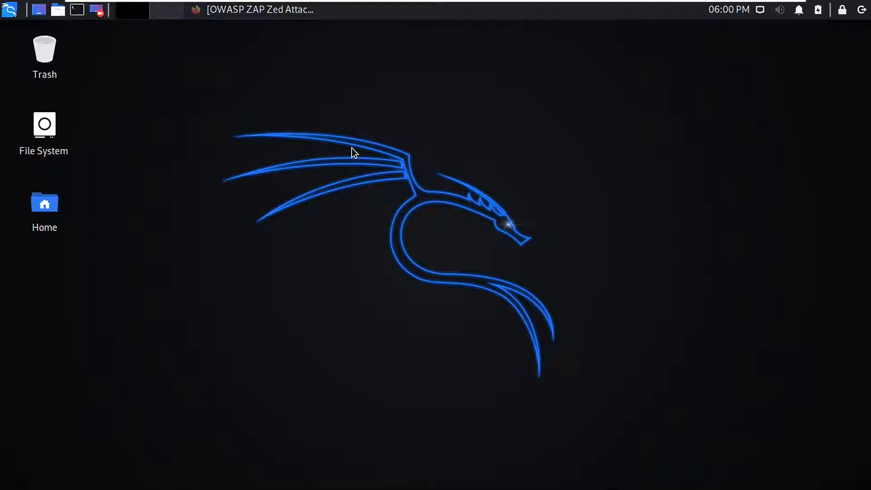
Bring up the OWASP ZAP project page in Firefox and look over its introduction, project classification and downloads section.
click(249, 15)
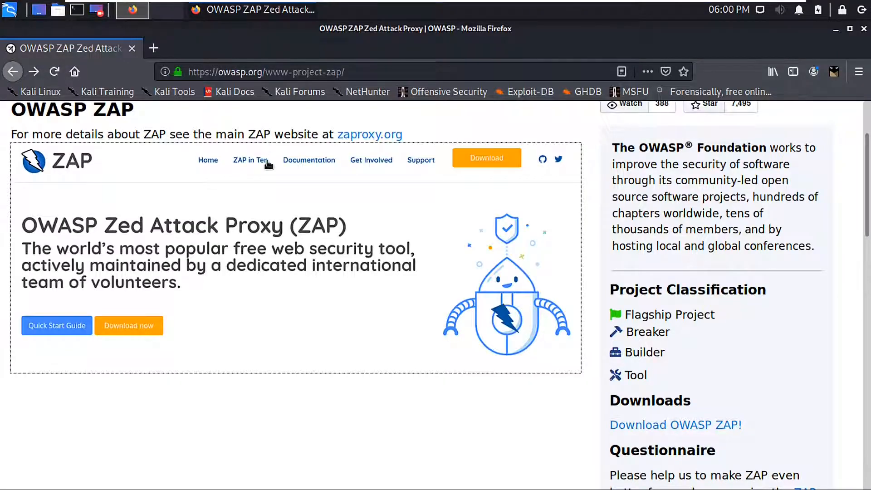
scroll(261, 296, up, 3)
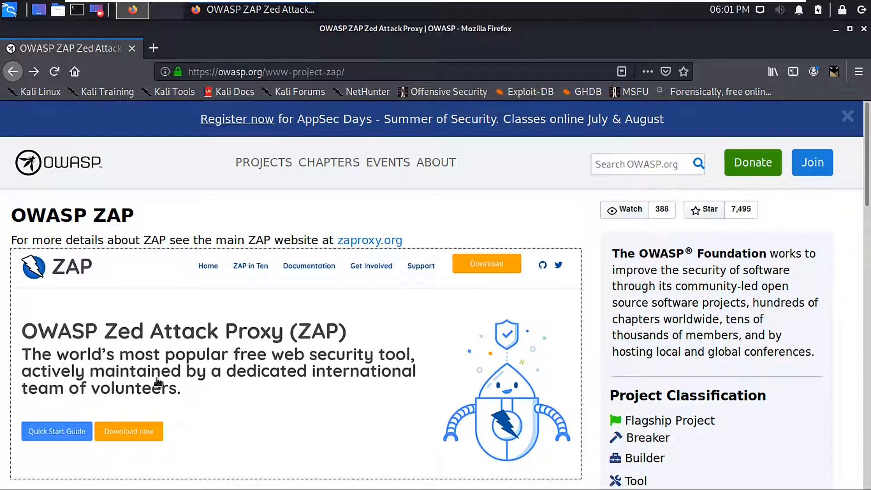
scroll(157, 383, down, 1)
scroll(157, 382, up, 1)
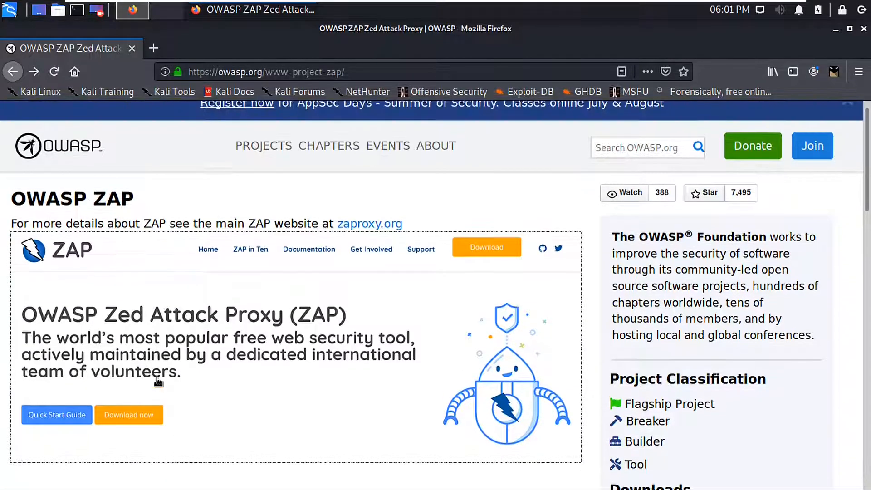
scroll(157, 382, down, 1)
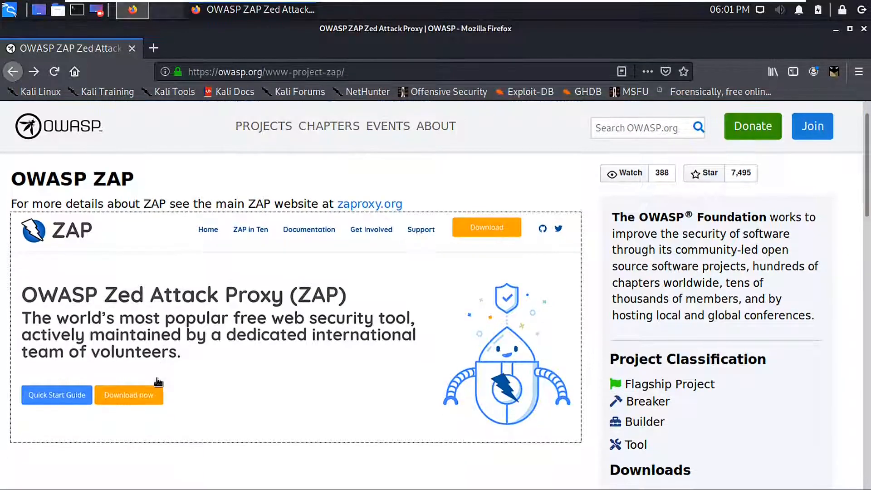
scroll(157, 383, down, 2)
scroll(156, 383, down, 1)
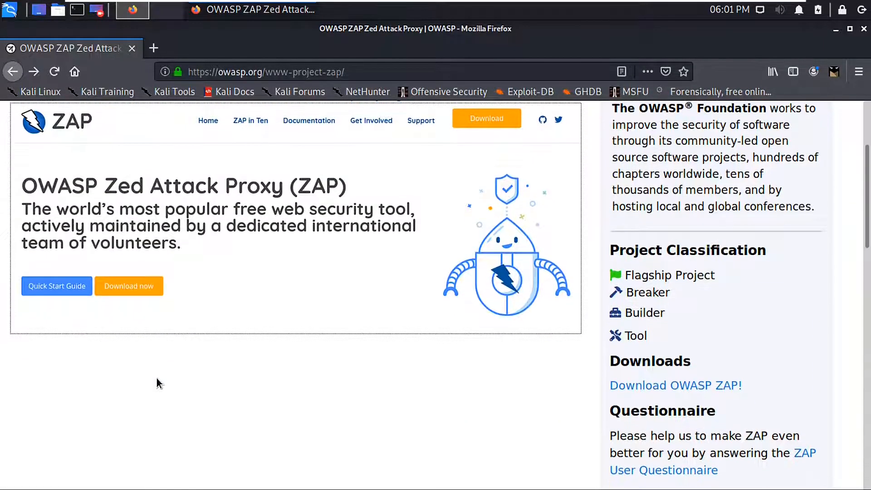
scroll(157, 384, down, 1)
scroll(157, 384, up, 1)
Open the ZAP download page, look over the ZAP 2.9.0 installers, and minimize the browser.
click(680, 387)
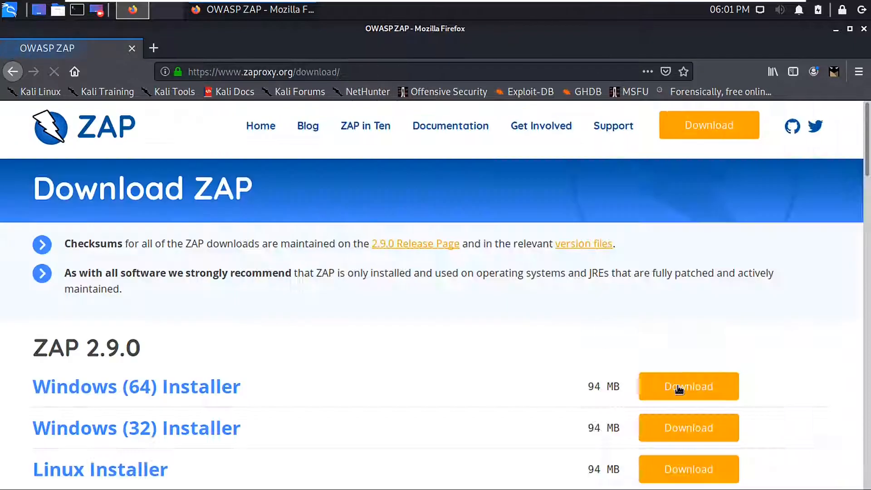
scroll(679, 389, down, 5)
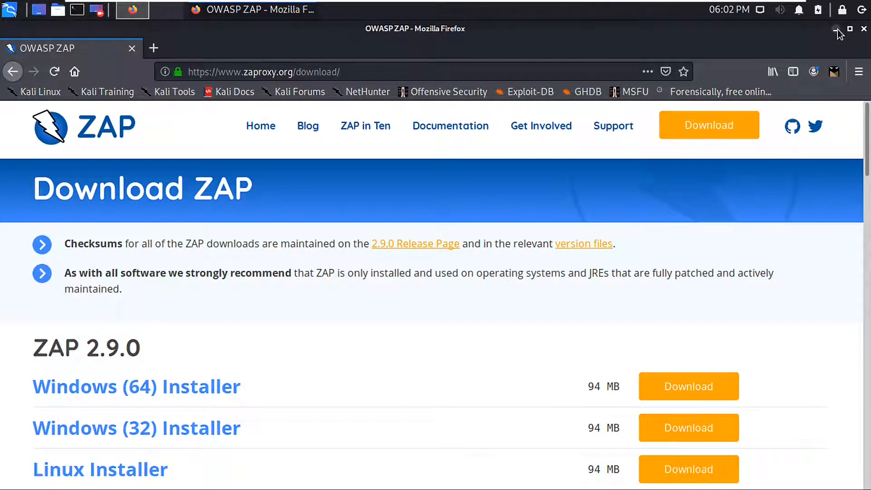
click(836, 29)
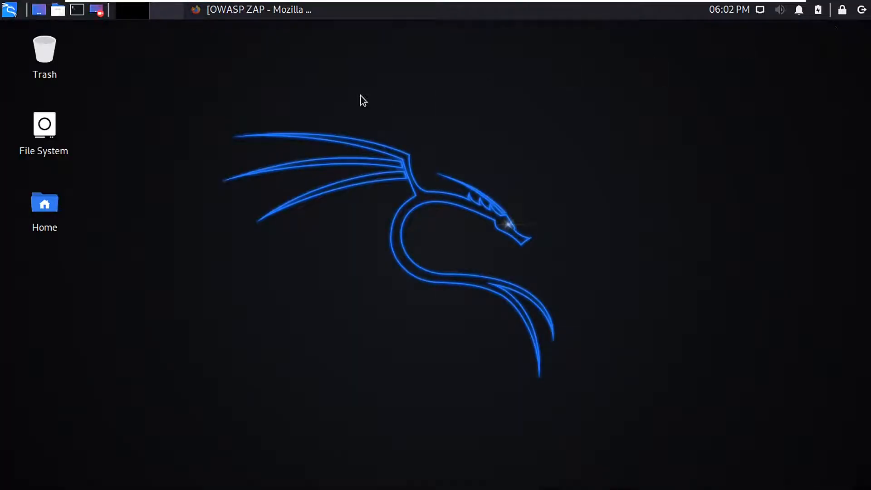
Launch ZAP from Kali's web application analysis tools without persisting the session, and open the Automated Scan setup.
click(12, 10)
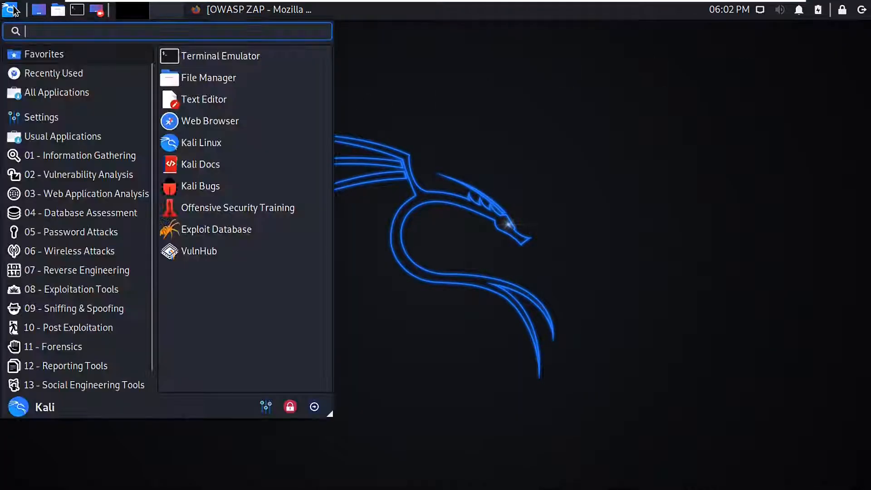
click(76, 195)
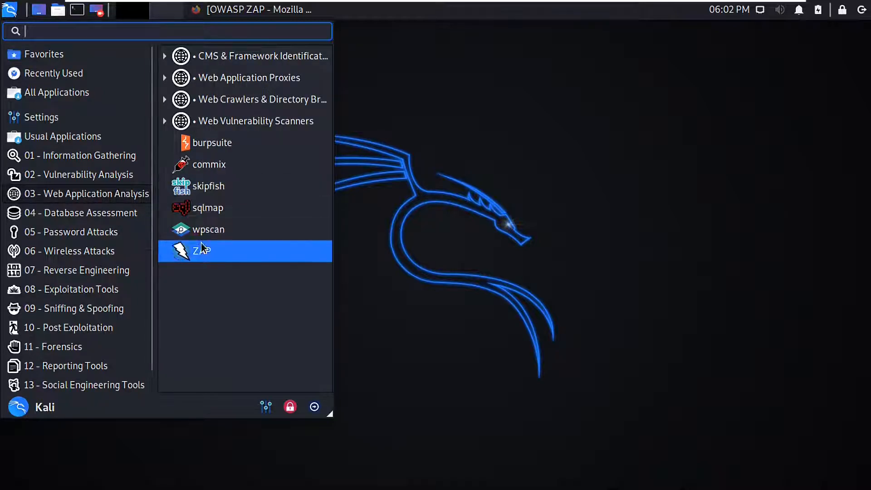
click(226, 251)
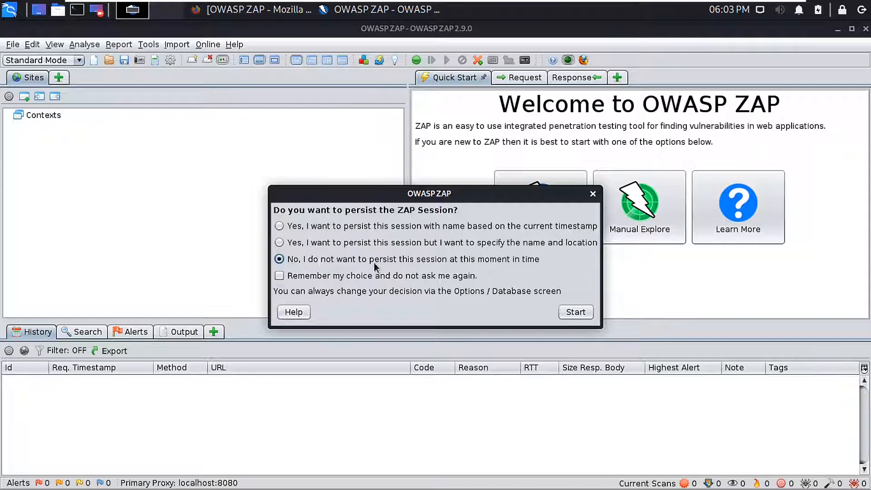
click(574, 312)
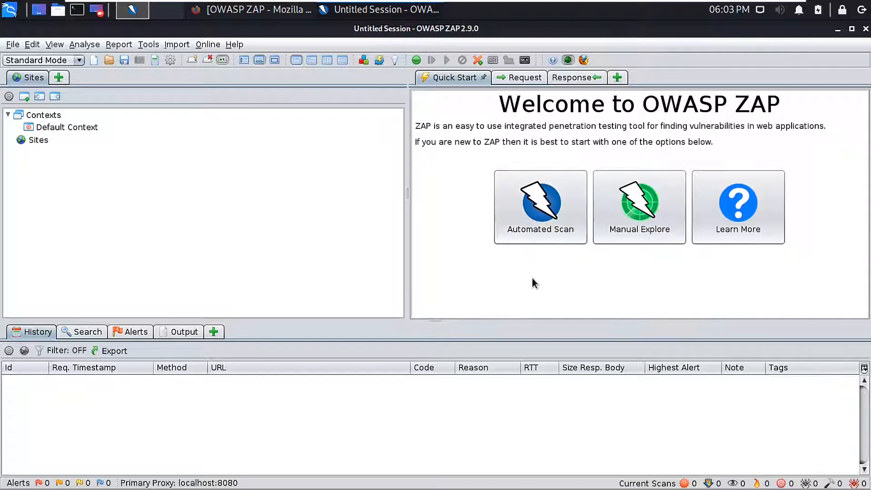
click(630, 202)
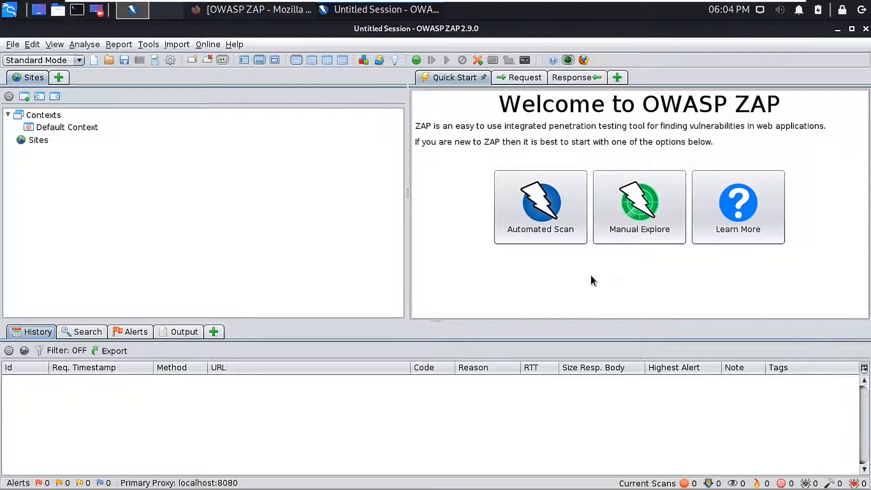
click(540, 218)
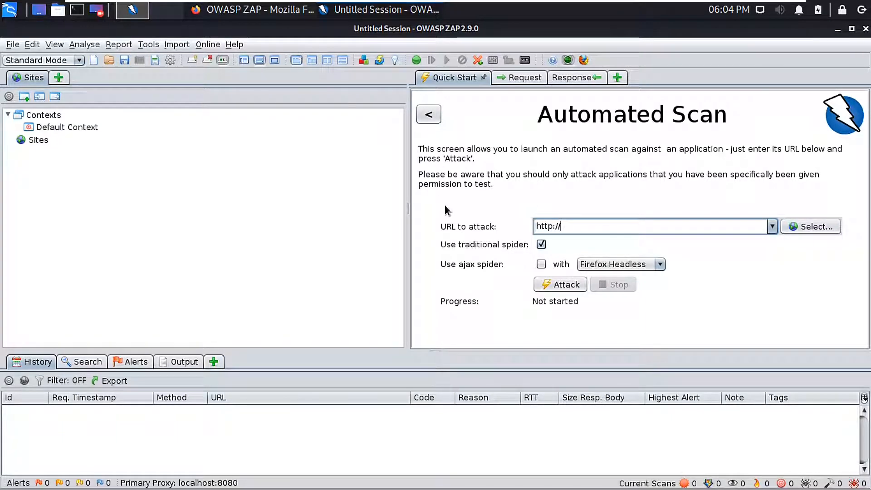
Switch to Firefox, search for "vulnweb" in a new tab, and open the vulnweb.com result.
click(267, 10)
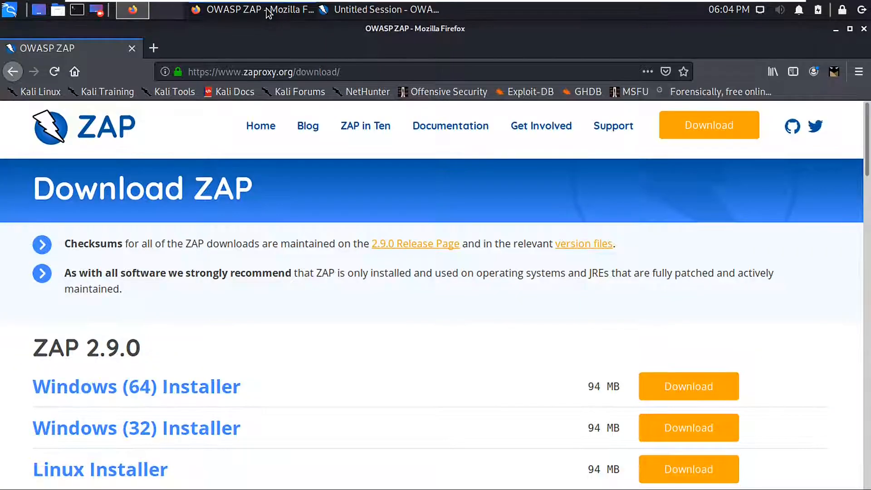
click(154, 48)
text(vul)
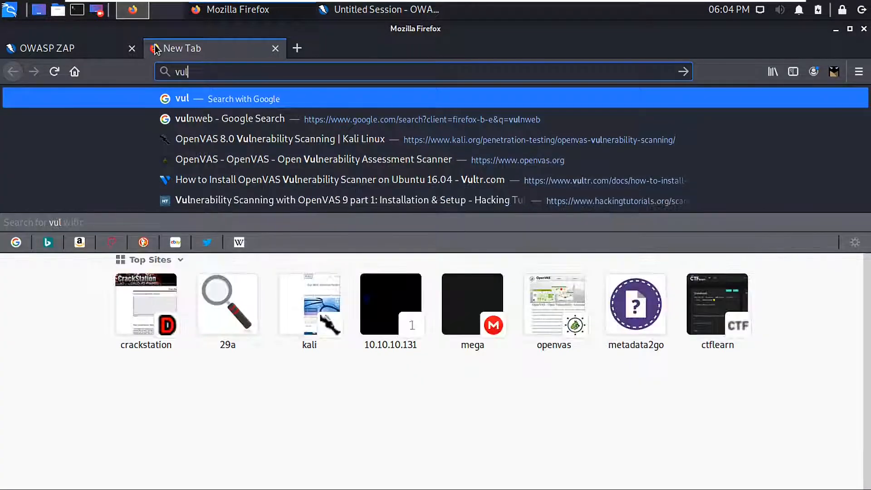
text(nweb)
key(Return)
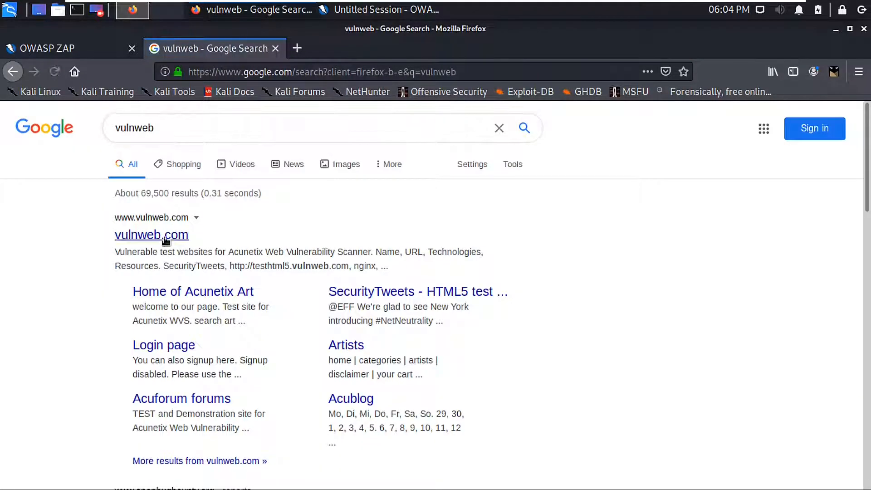
click(158, 236)
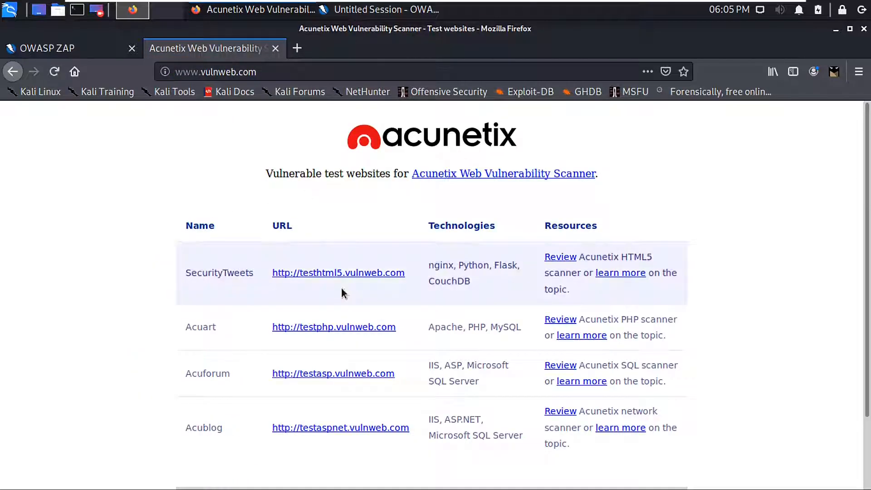
click(268, 68)
key(ctrl+c)
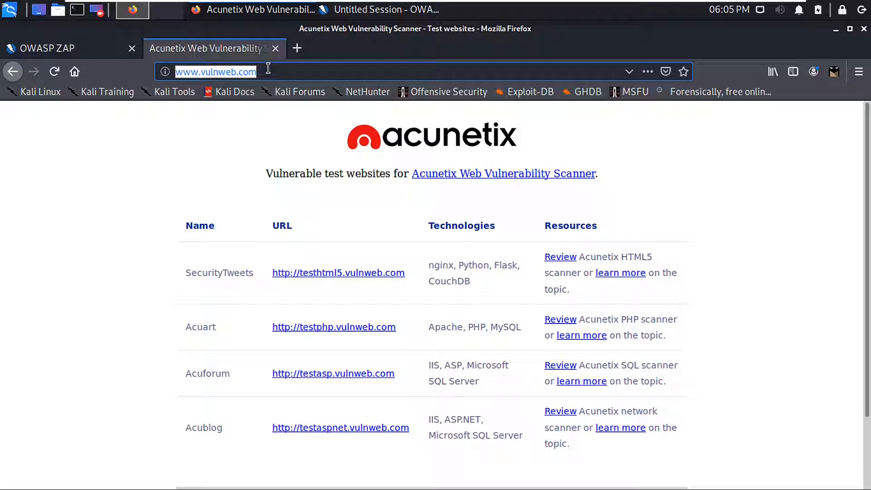
click(358, 9)
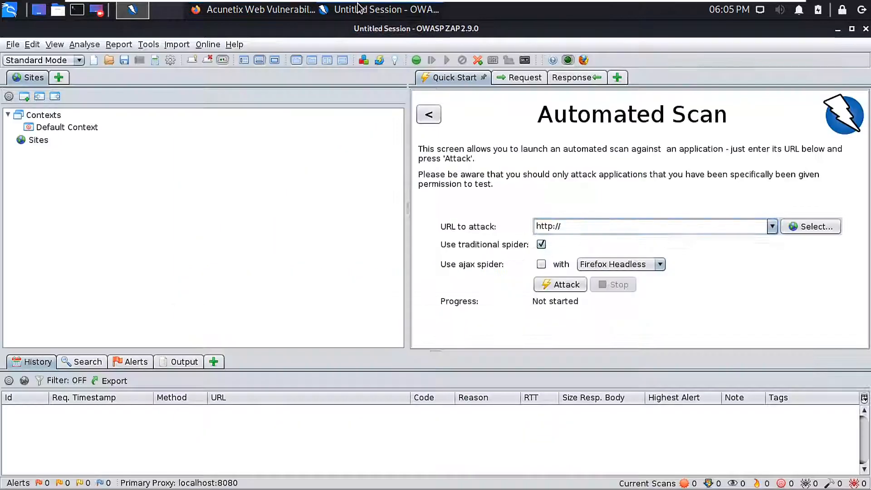
click(616, 228)
key(ctrl+v)
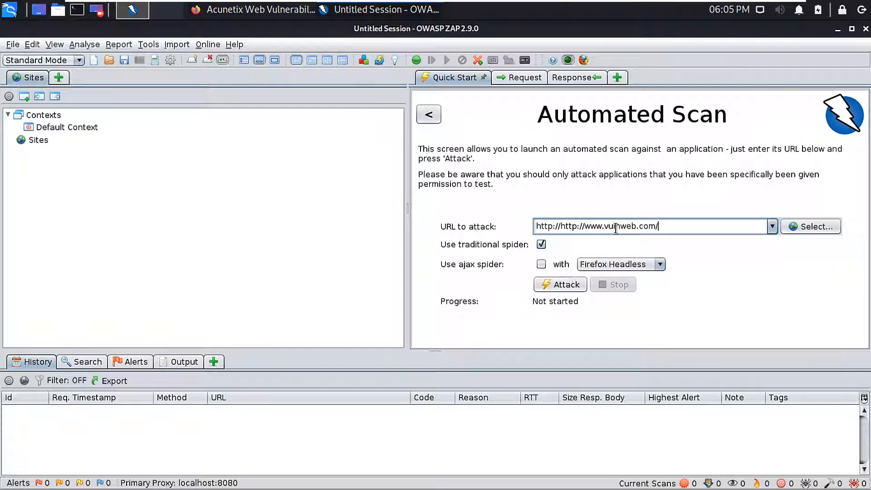
click(562, 226)
key(BackSpace)
key(BackSpace)
key(BackSpace)
key(BackSpace)
key(BackSpace)
key(BackSpace)
key(BackSpace)
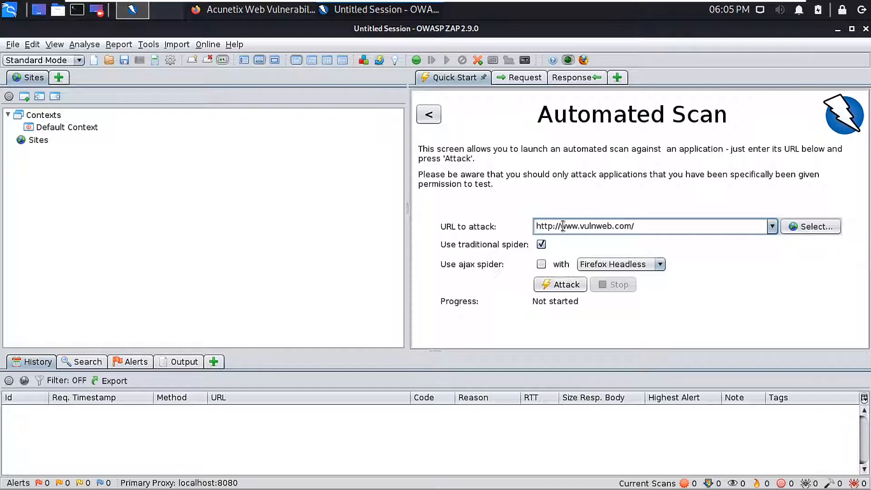
click(546, 285)
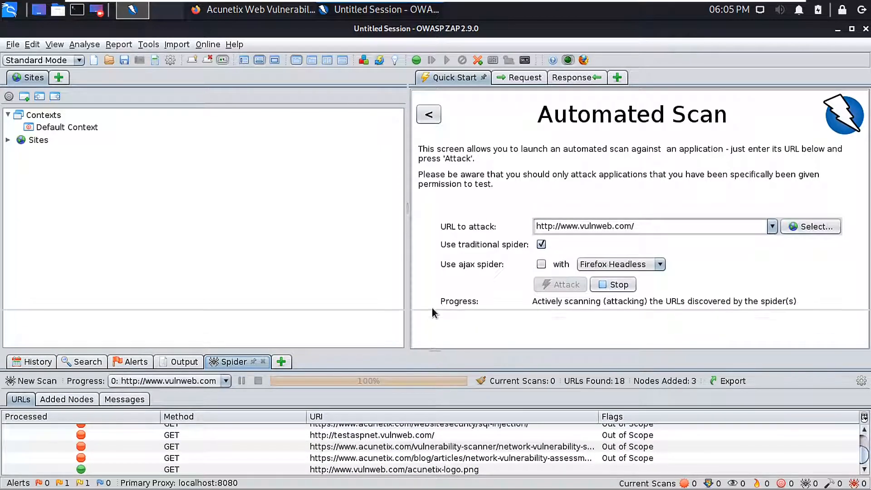
Enlarge the scan results area and review the spider's URLs, added nodes and messages.
drag(432, 253, 432, 253)
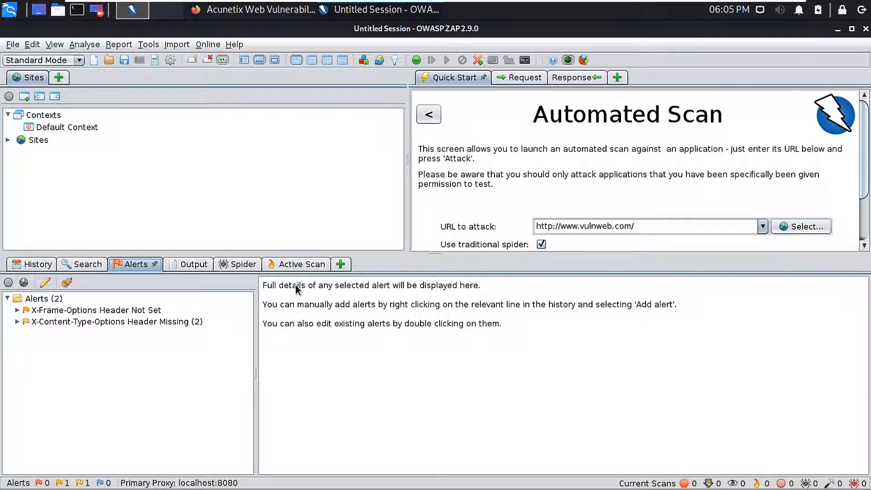
click(233, 265)
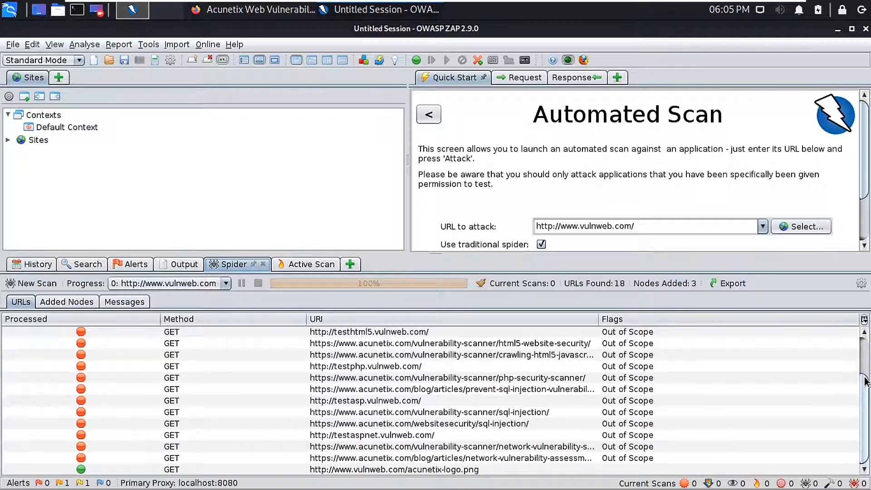
drag(865, 381, 866, 414)
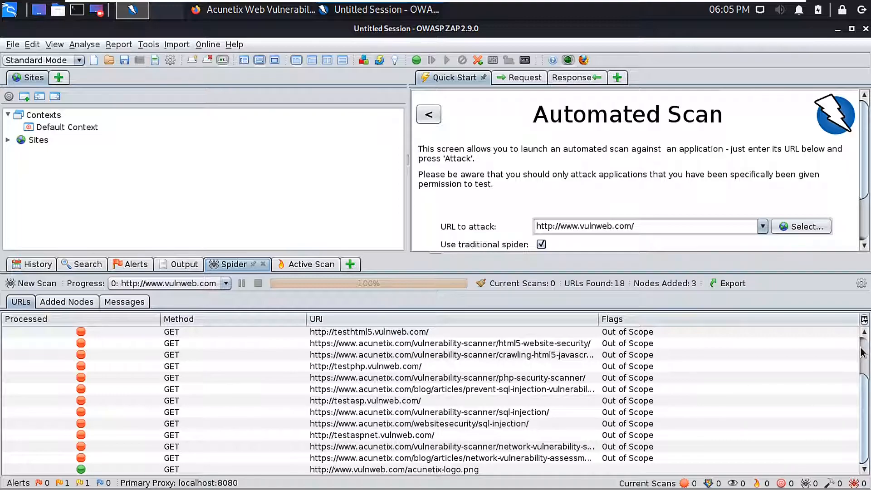
scroll(862, 353, up, 2)
click(74, 298)
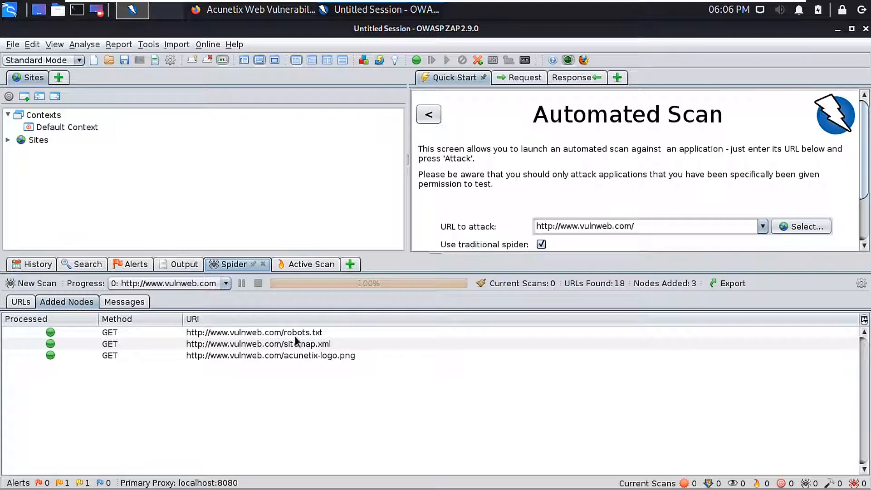
click(284, 348)
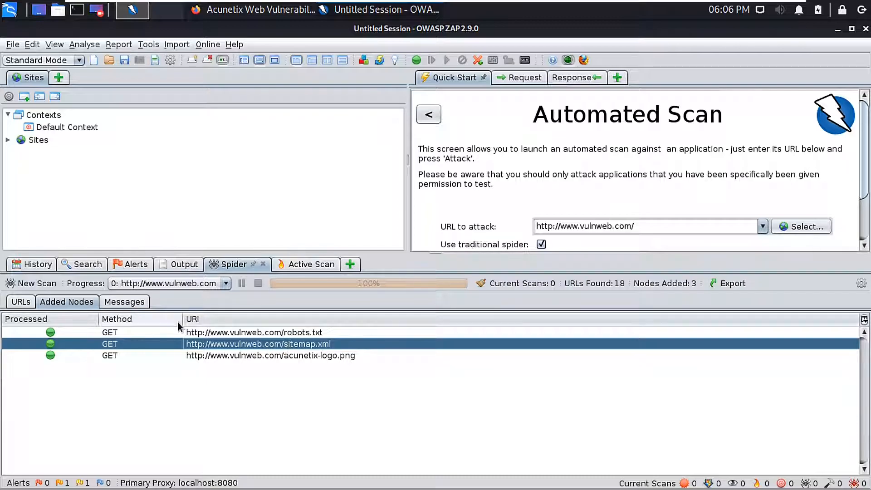
click(124, 302)
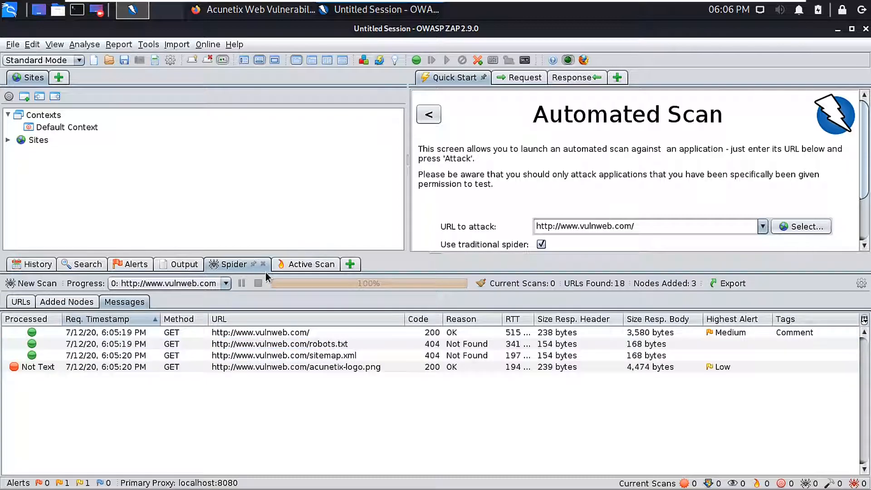
click(308, 267)
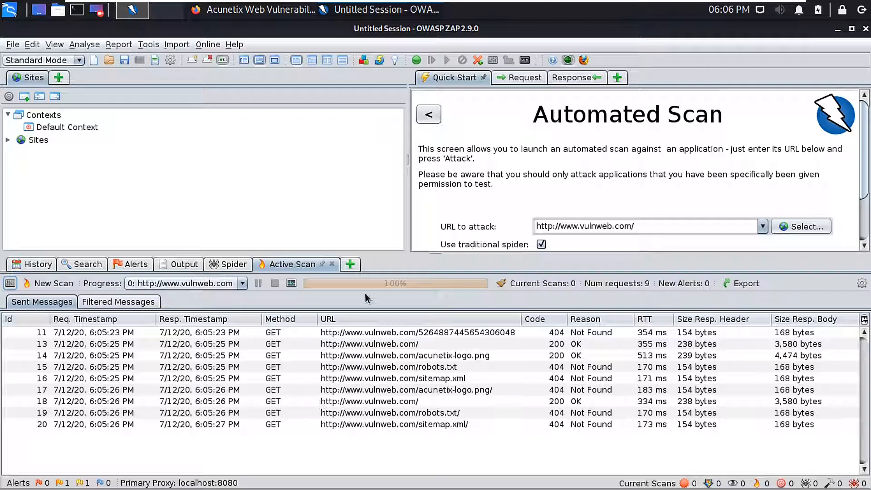
click(339, 345)
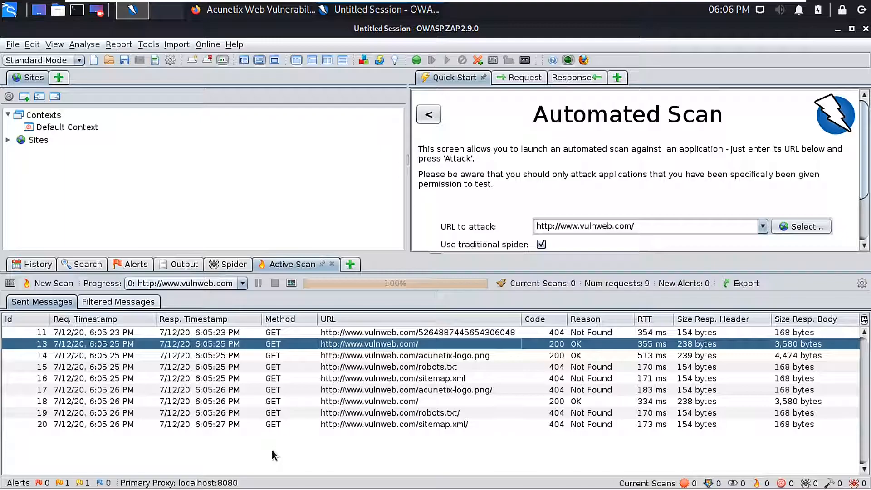
click(136, 265)
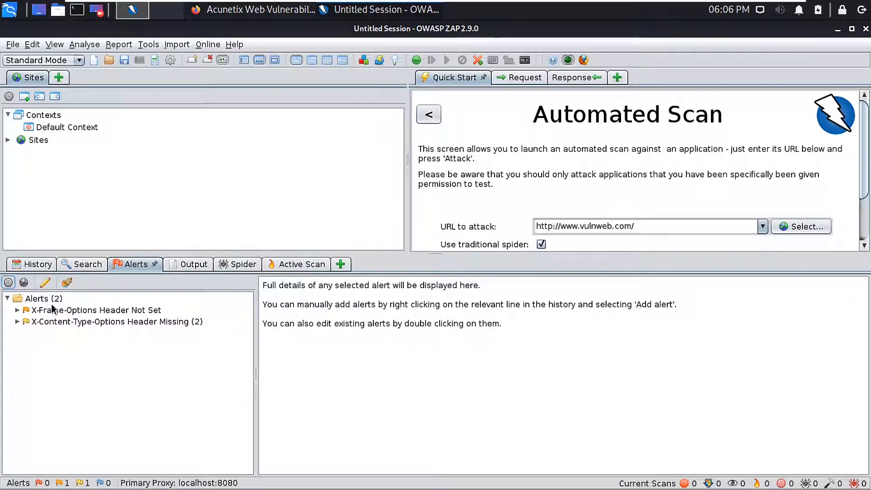
click(18, 310)
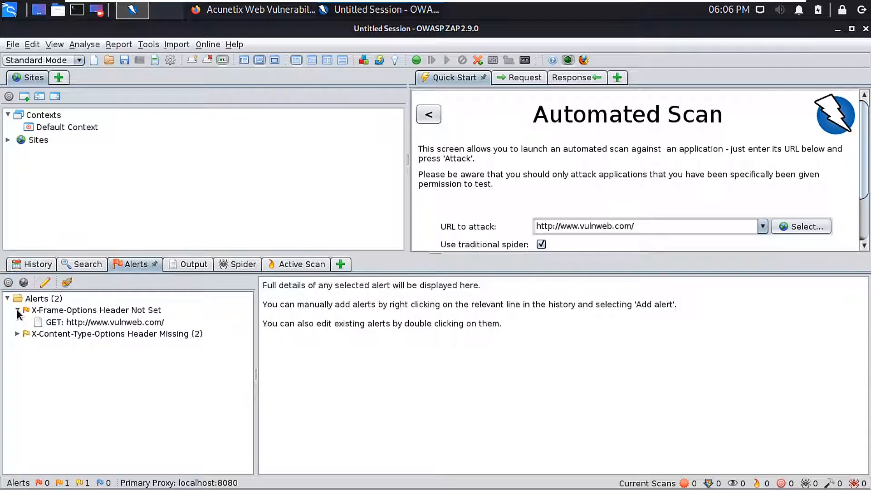
click(122, 323)
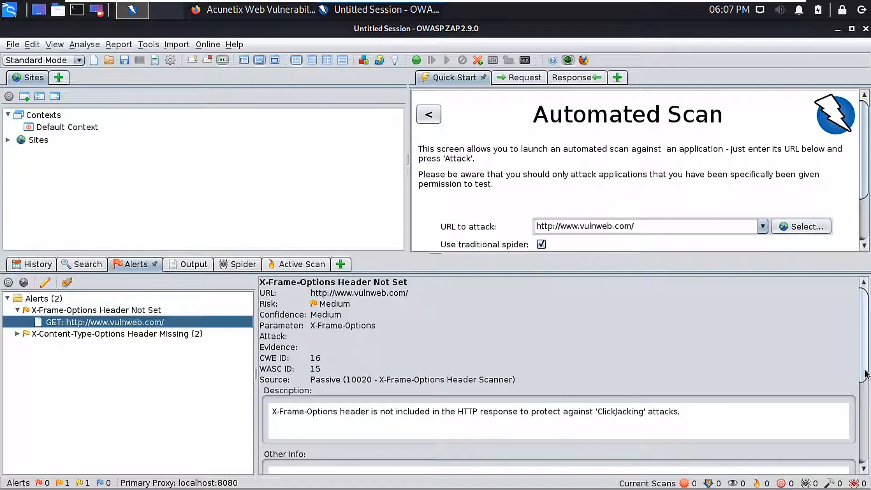
drag(865, 375, 866, 421)
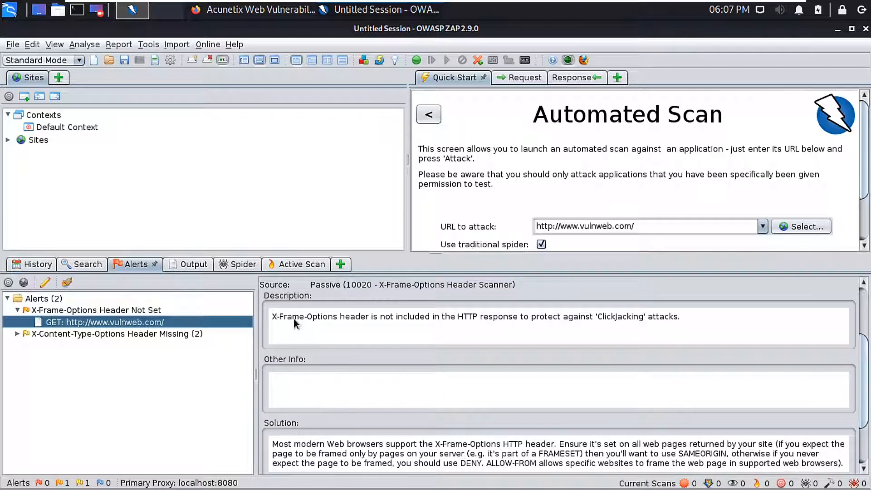
Read the X-Frame-Options alert's solution and reference, and open the URL entries under X-Content-Type-Options Header Missing.
click(866, 449)
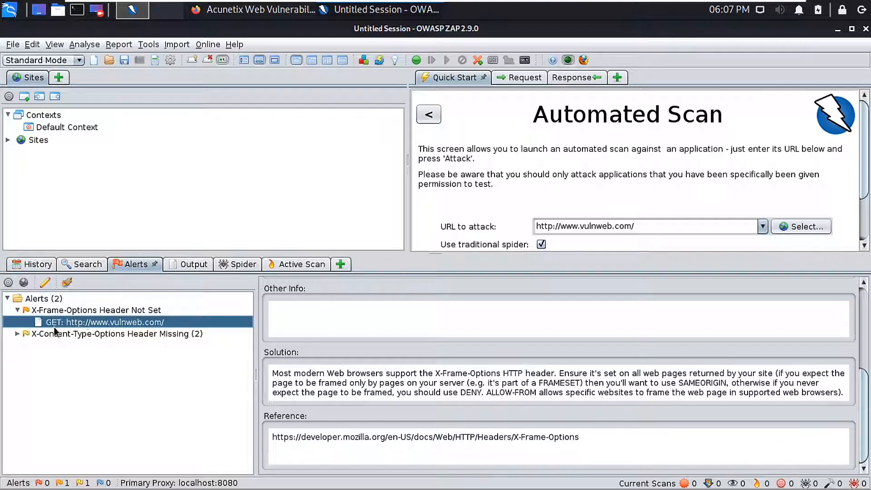
click(17, 335)
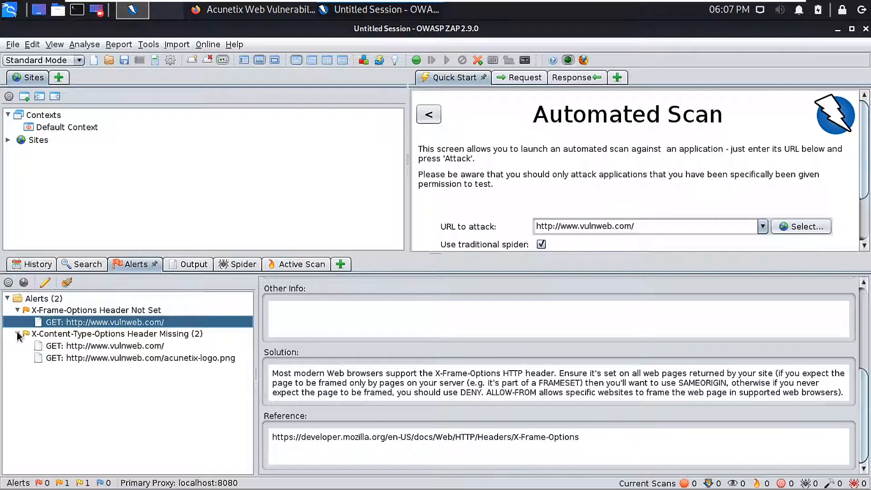
click(82, 334)
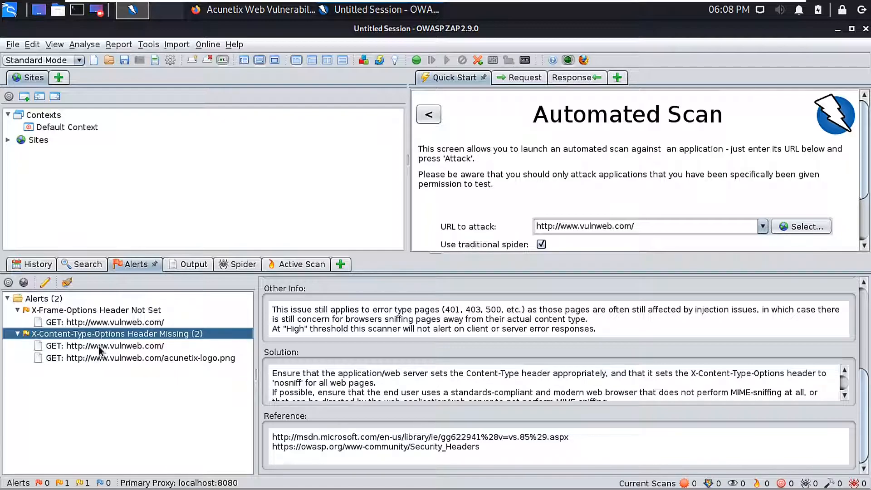
click(100, 347)
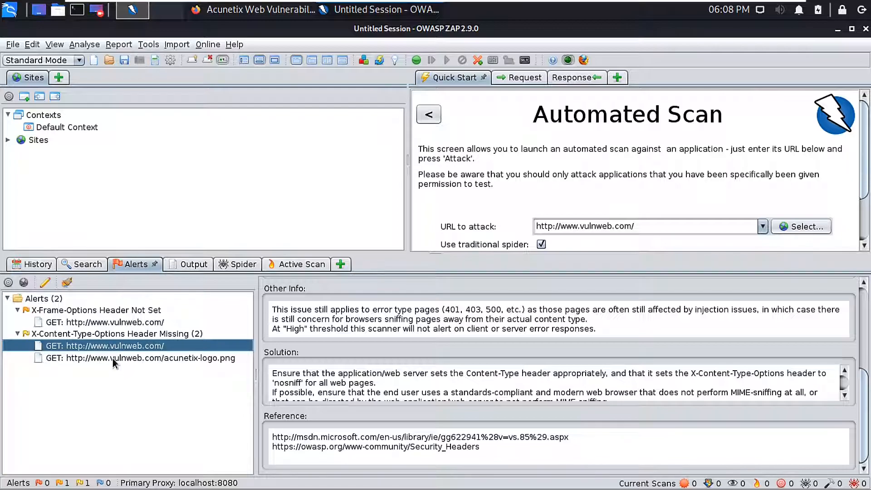
click(112, 359)
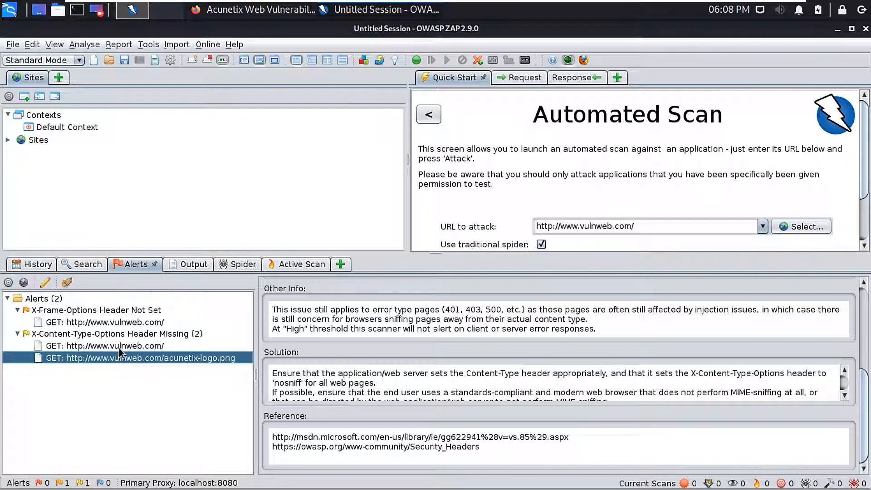
click(119, 347)
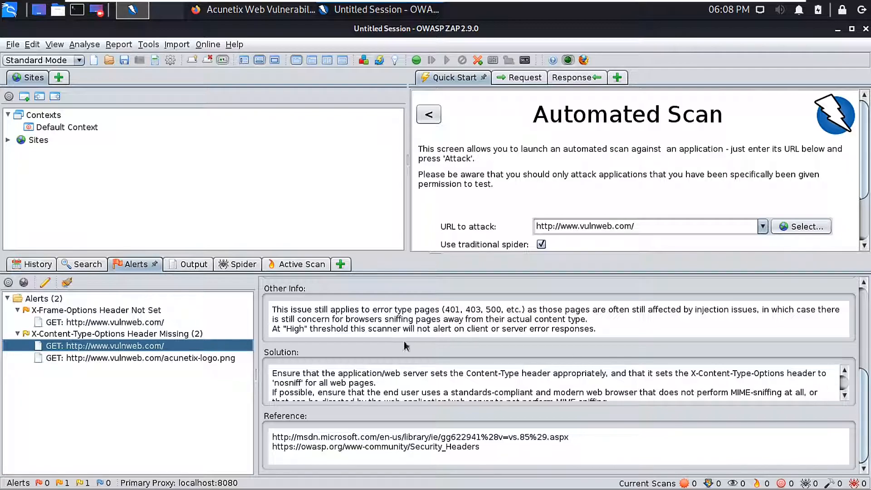
scroll(866, 363, up, 5)
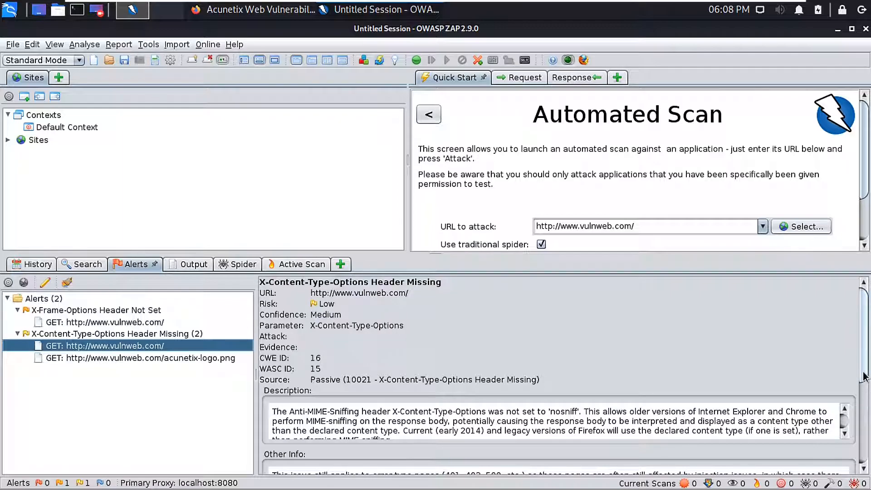
scroll(867, 397, down, 3)
drag(867, 400, 867, 454)
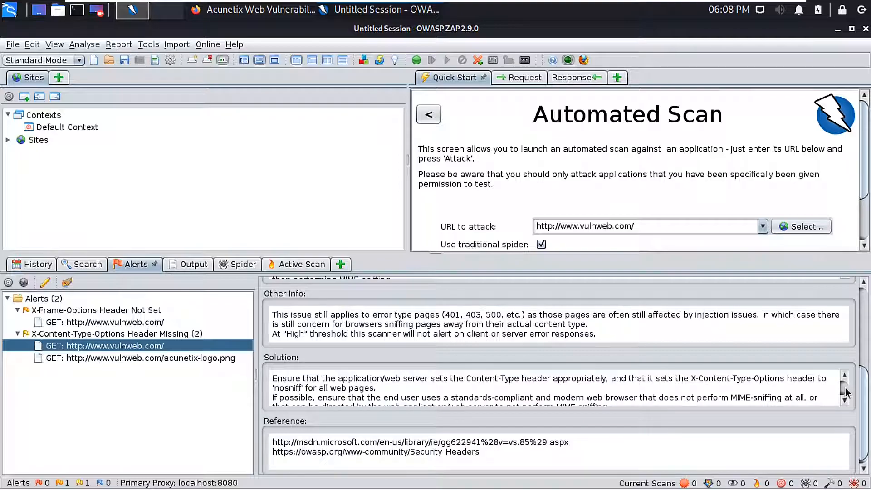
scroll(846, 392, down, 1)
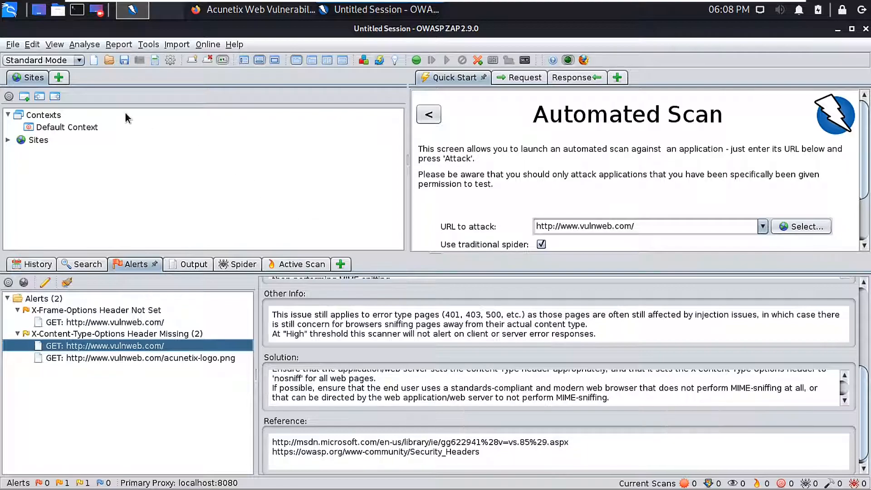
Generate an HTML report of the scan and save it as vulweb.html in the Documents folder.
click(119, 46)
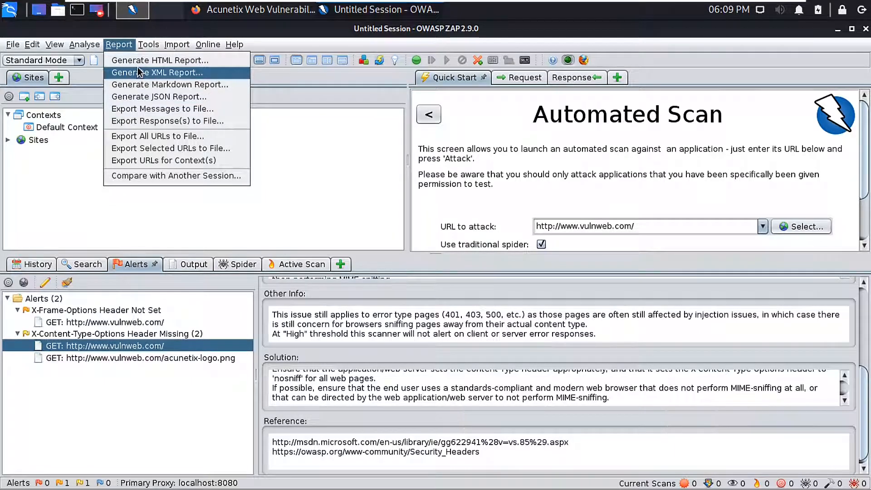
click(162, 64)
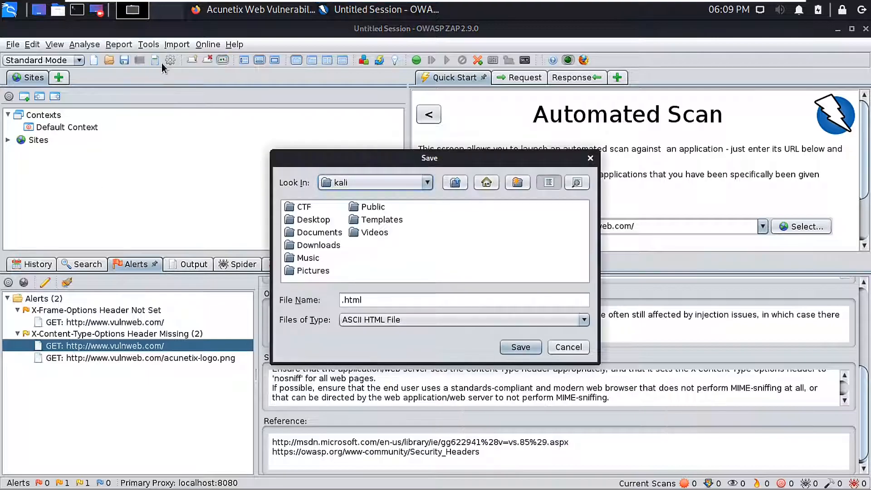
double_click(317, 232)
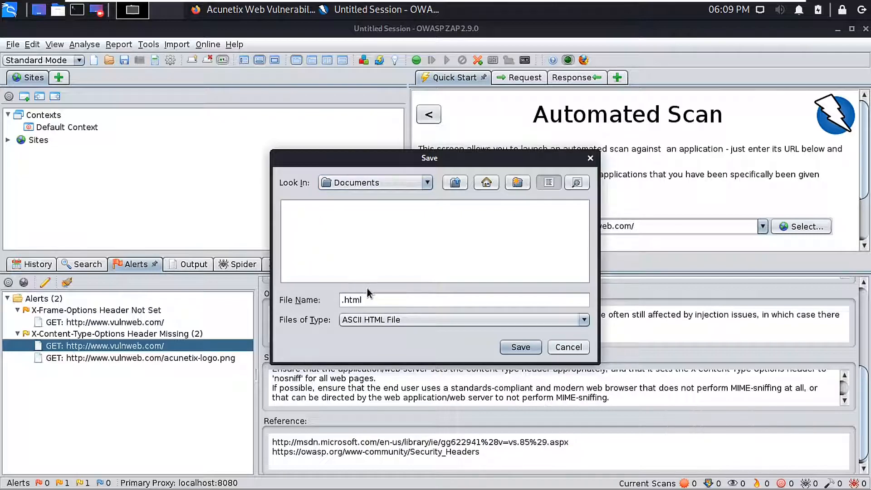
click(344, 300)
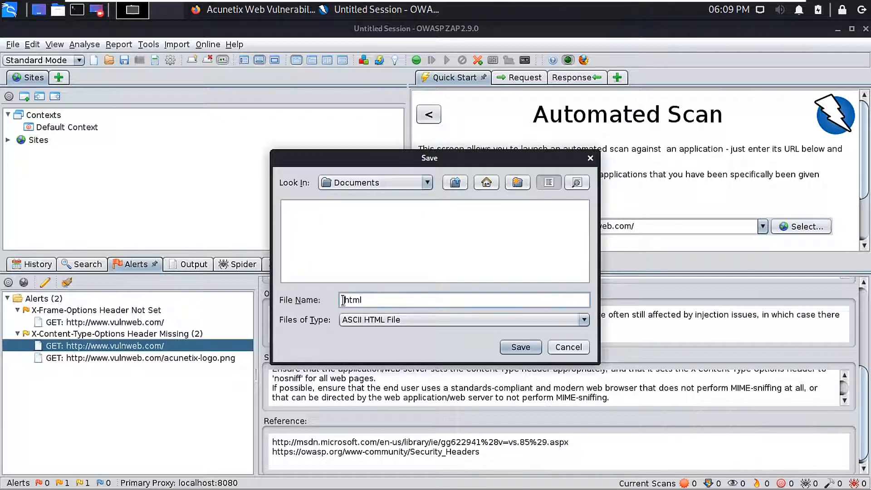
text(vulweb)
click(521, 348)
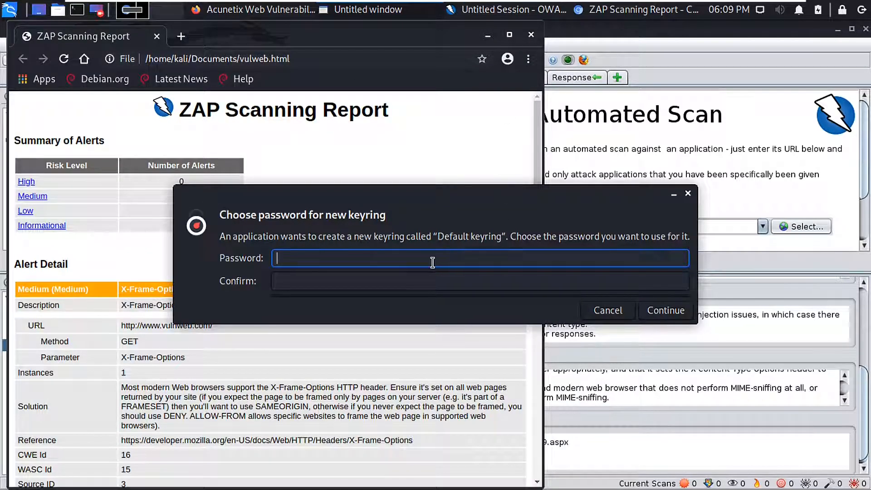
Dismiss the new keyring password prompt and bring up the ZAP Scanning Report browser window maximised.
key(Escape)
click(502, 11)
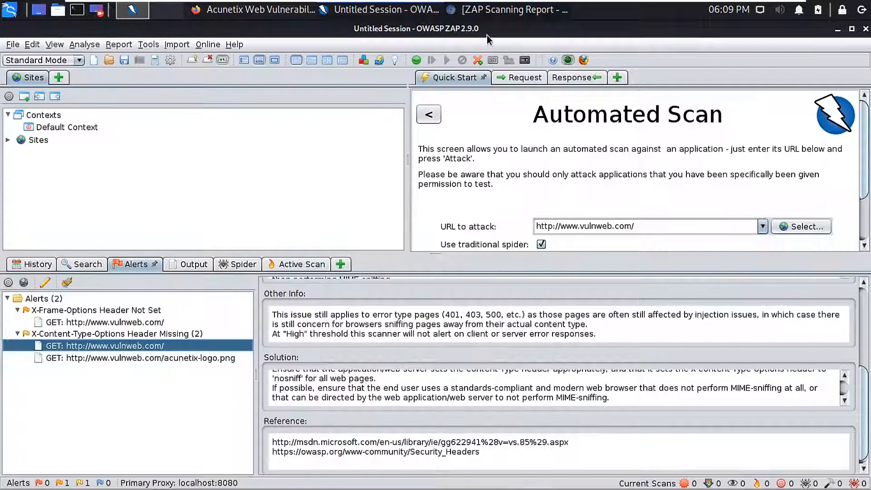
click(497, 11)
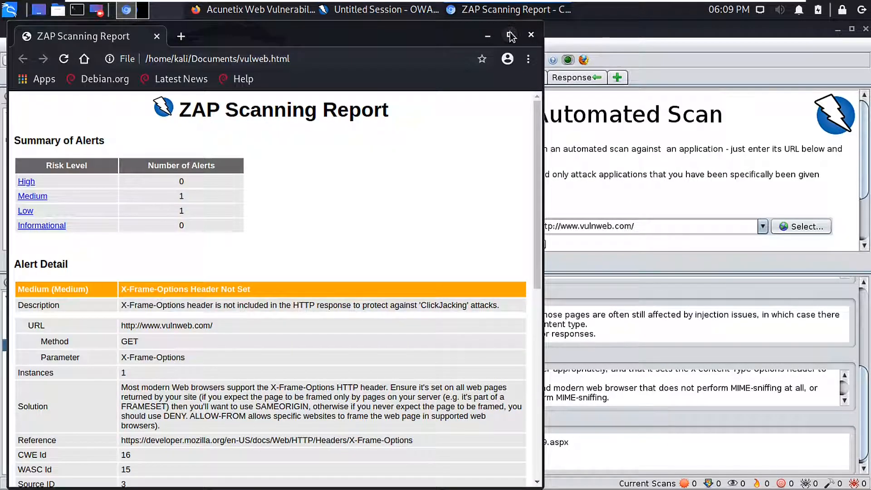
click(510, 34)
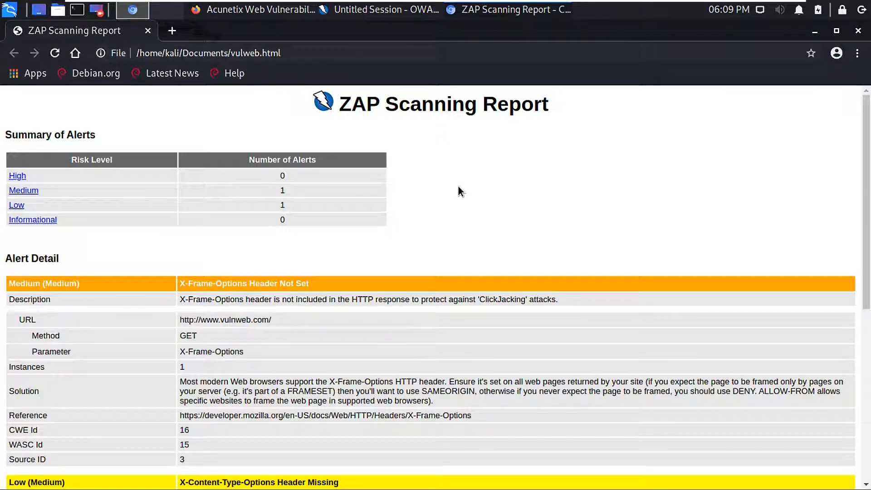
Review the report's alert summary and the details of the X-Frame-Options and X-Content-Type-Options alerts.
scroll(459, 186, down, 1)
scroll(459, 186, up, 1)
scroll(458, 186, down, 5)
scroll(459, 186, up, 5)
scroll(514, 247, down, 5)
scroll(514, 245, down, 3)
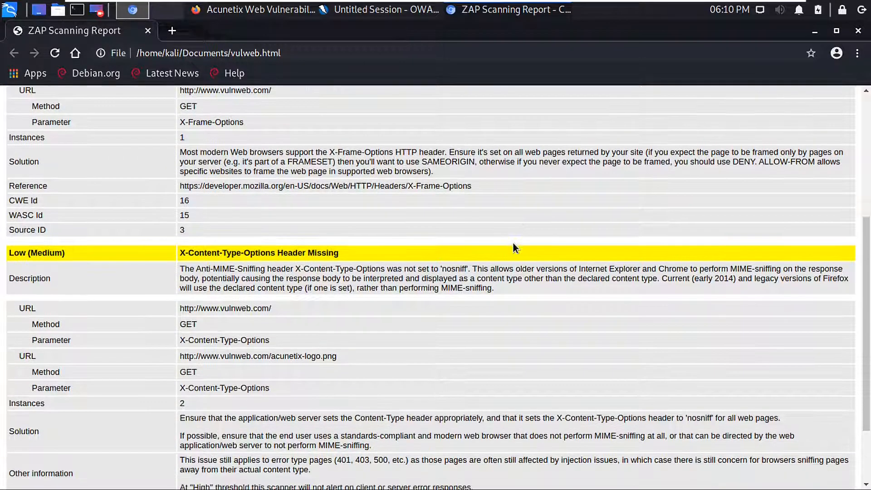
Switch back to OWASP ZAP and enlarge the Automated Scan area by shrinking the alerts area below it.
key(alt+Tab)
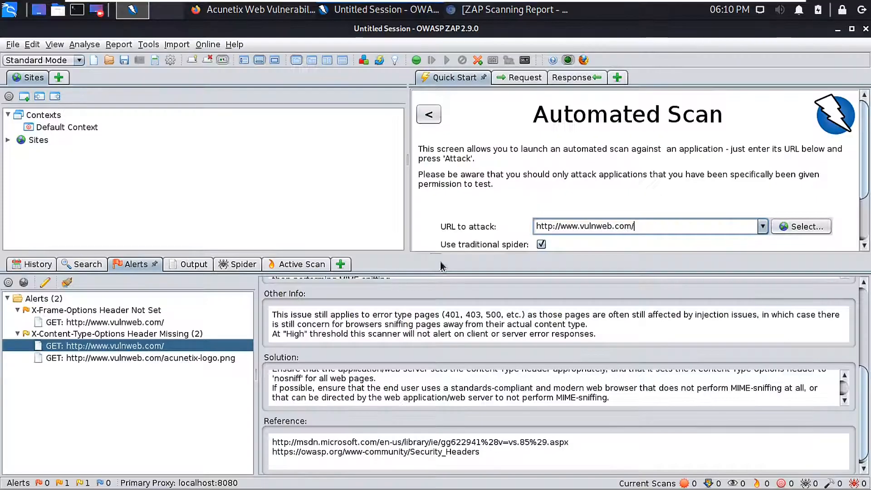
drag(437, 250, 438, 266)
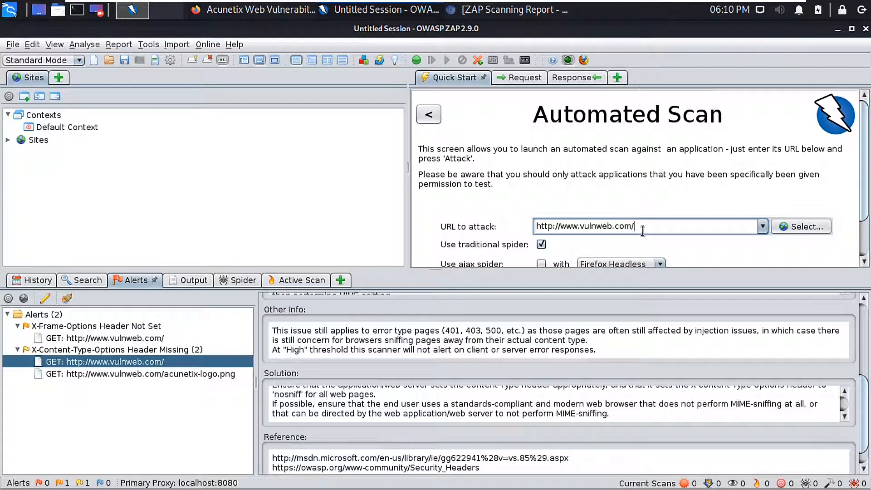